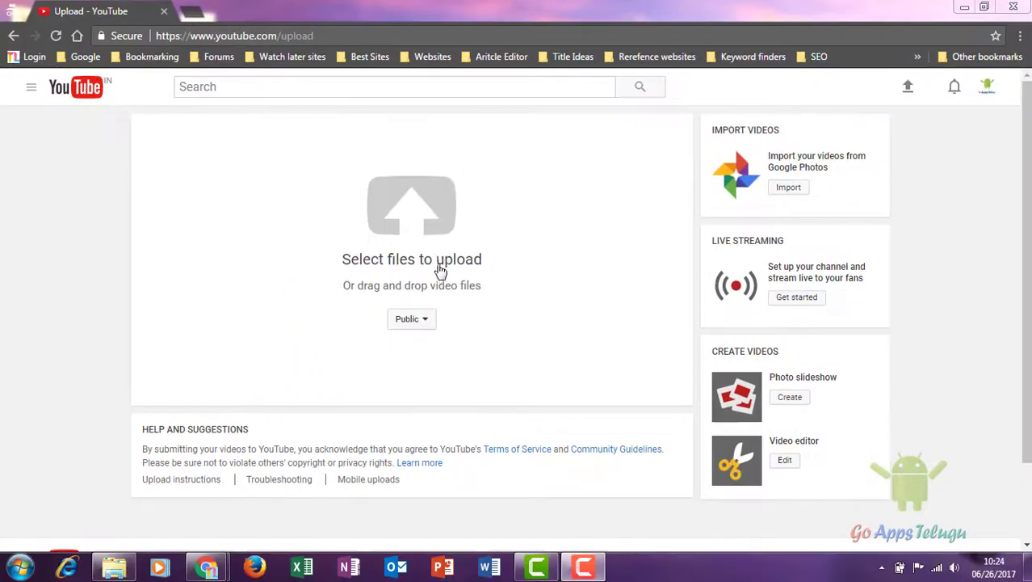
left_click(419, 220)
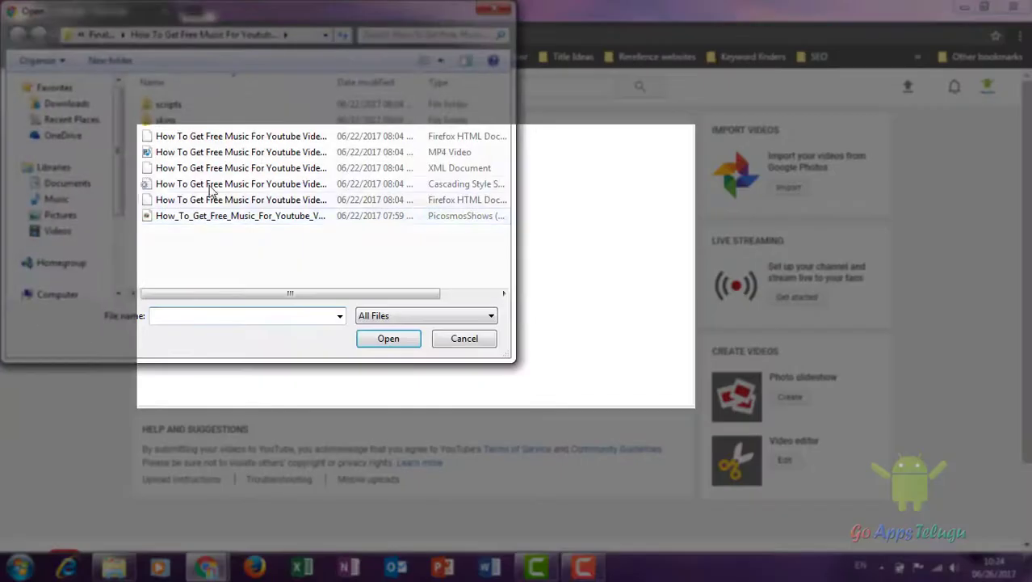
left_click(108, 37)
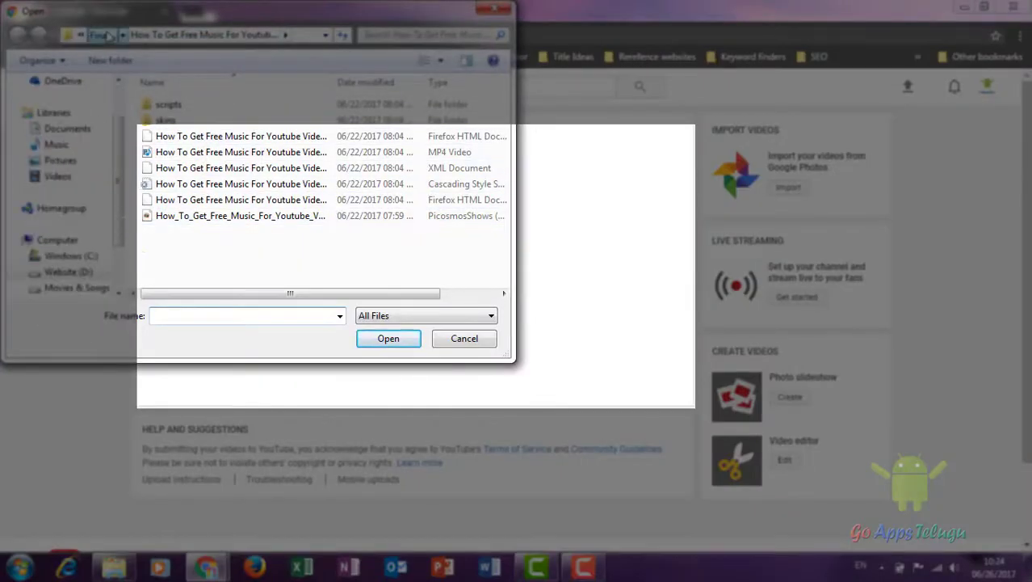
left_click(470, 340)
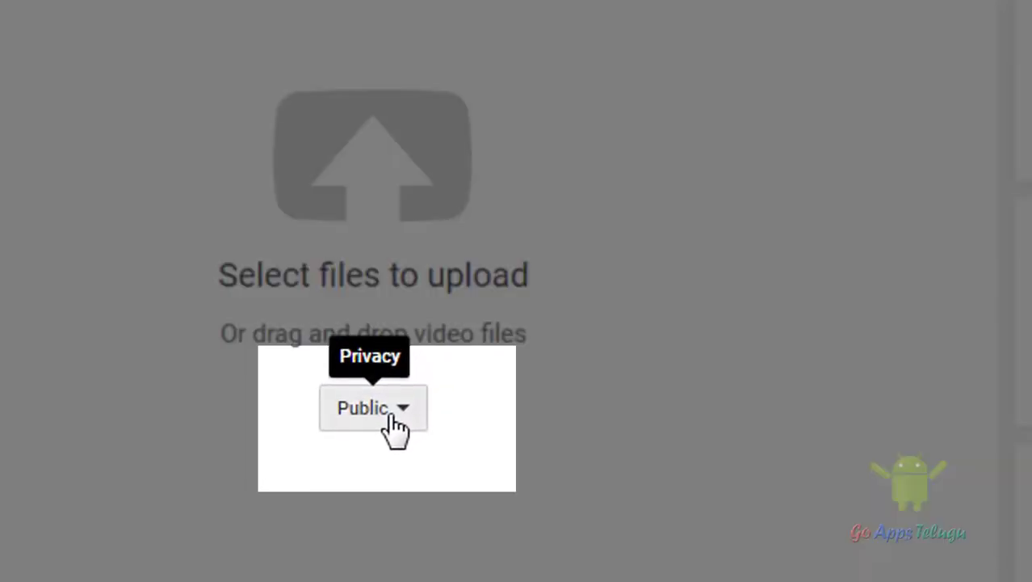
Step: Set the upload privacy to Scheduled and upload the Screen Resolution MP4 video from the Screen Resolution folder in Final Videos
left_click(416, 356)
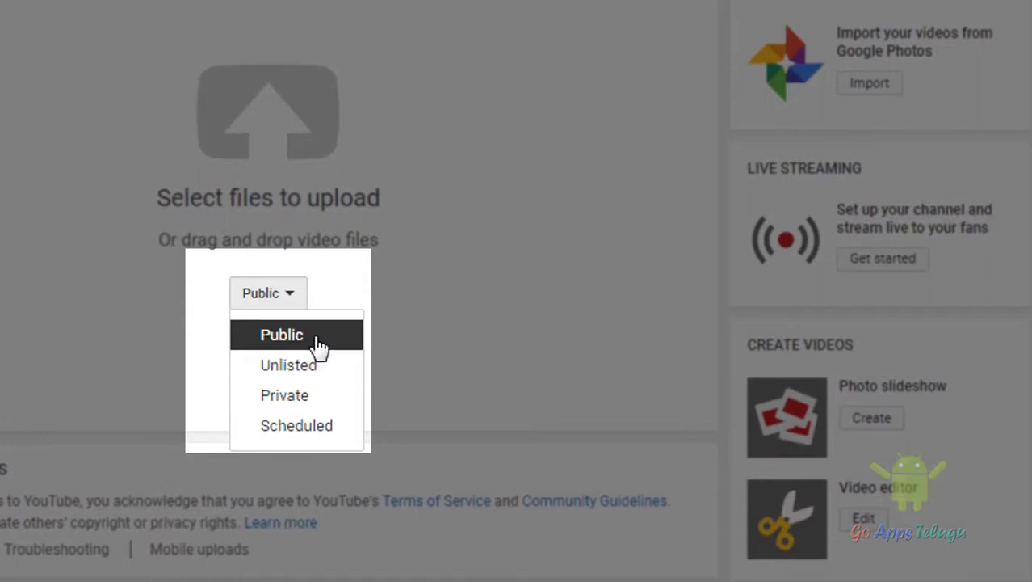
left_click(313, 428)
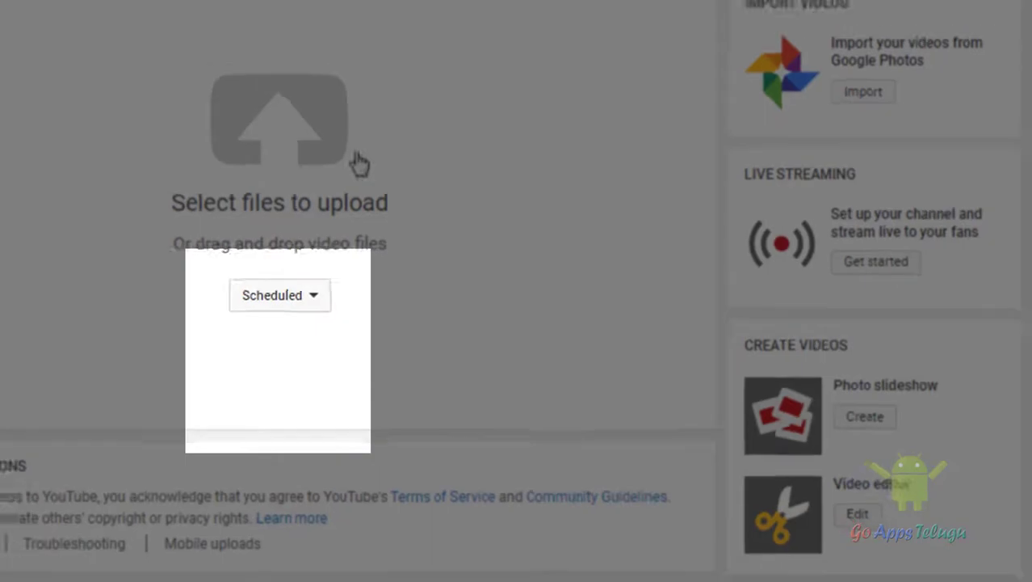
left_click(357, 161)
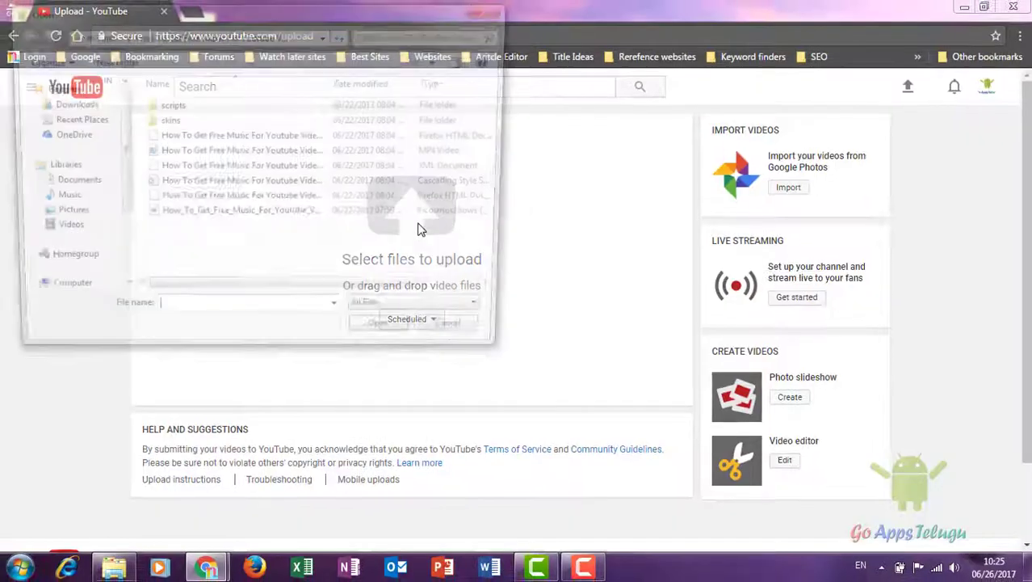
left_click(113, 37)
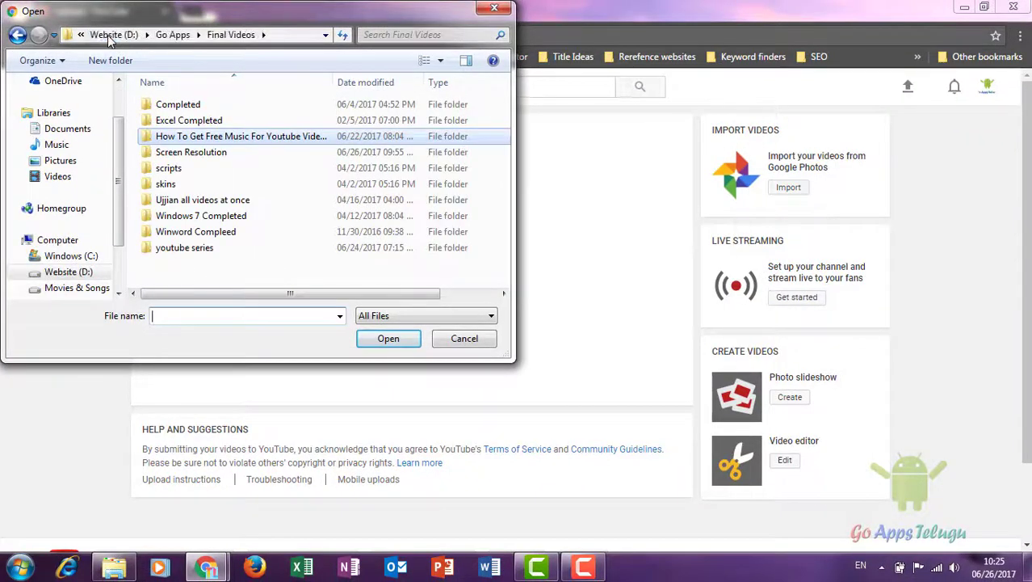
double_click(217, 153)
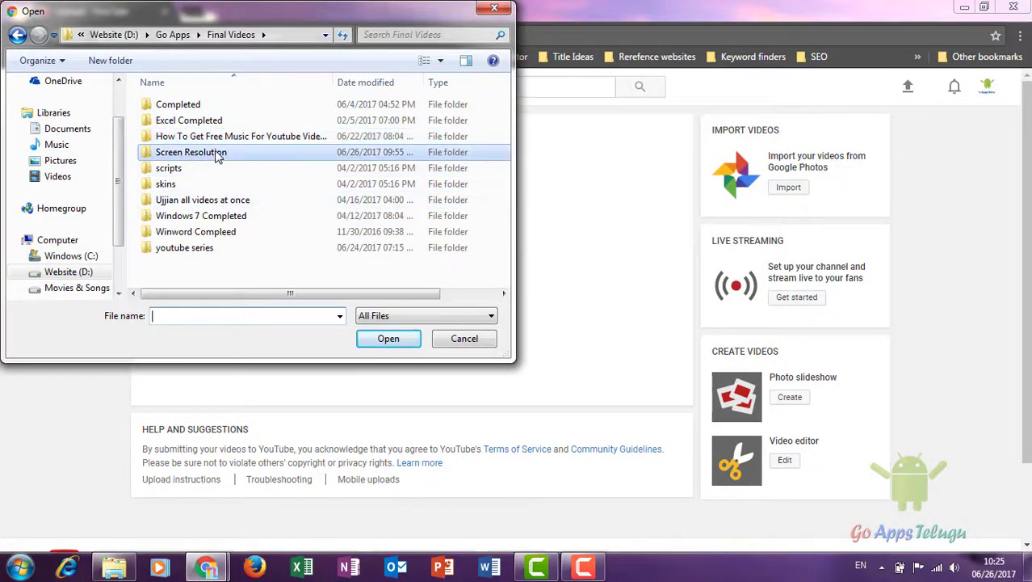
left_click(176, 153)
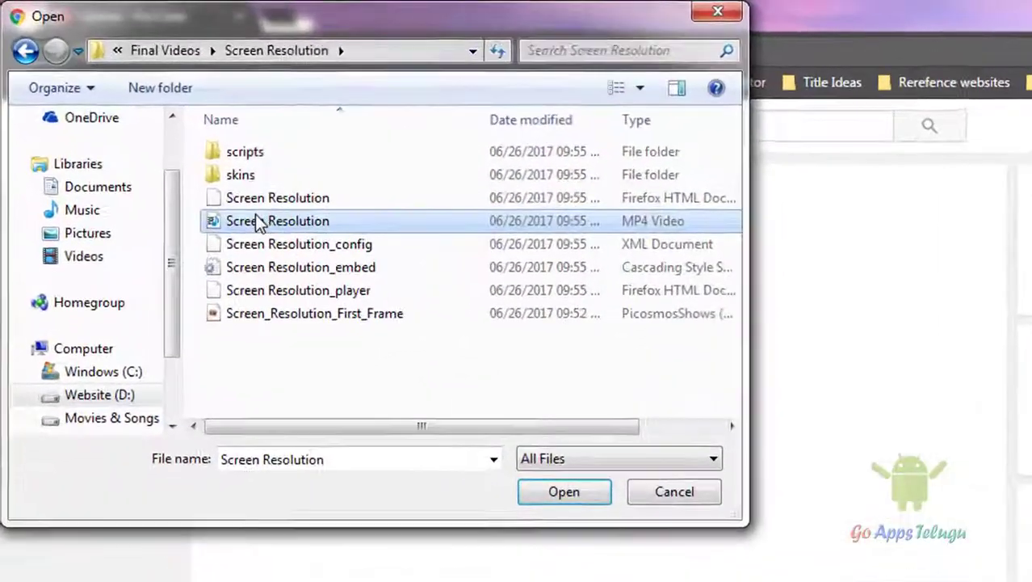
double_click(257, 220)
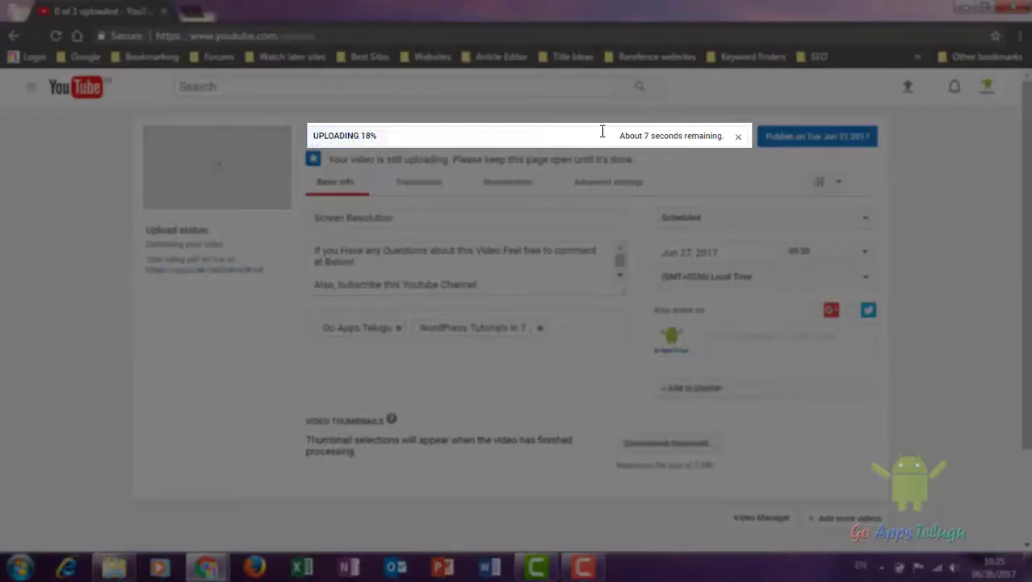
left_click_drag(601, 131, 665, 133)
left_click(508, 130)
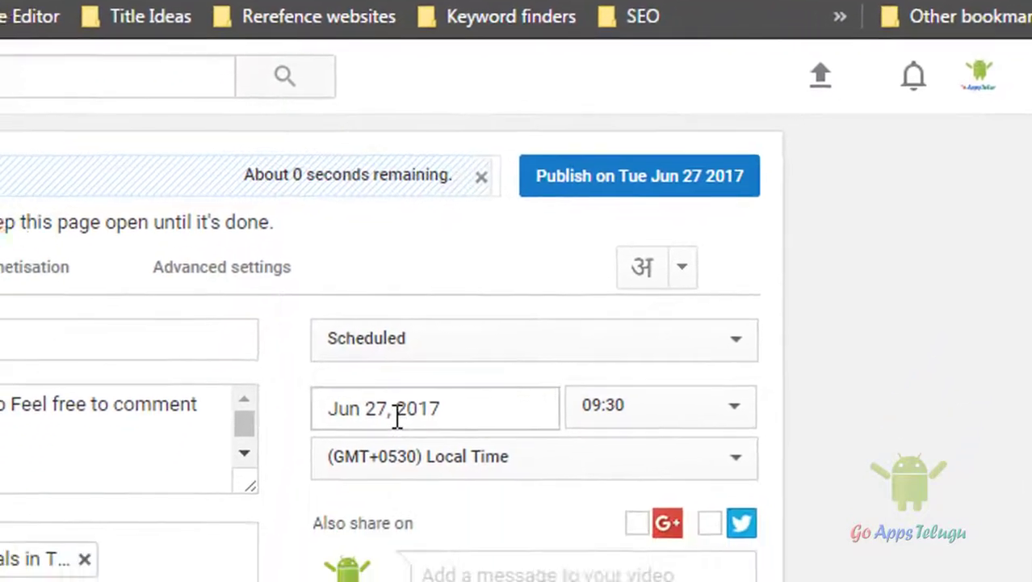
Step: Schedule the video's publication for Aug 18, 2017 at 07:00
left_click(397, 415)
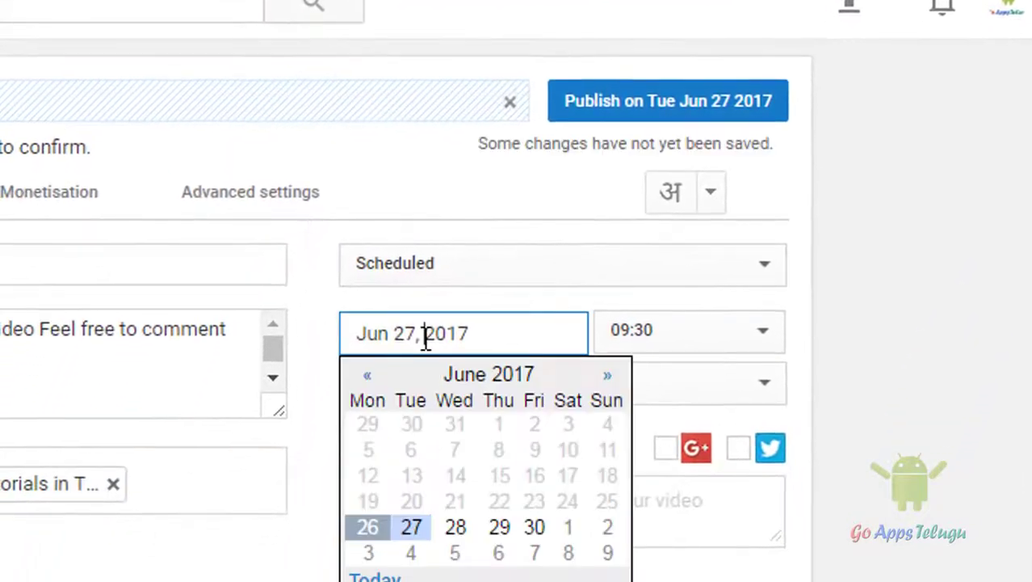
left_click(607, 374)
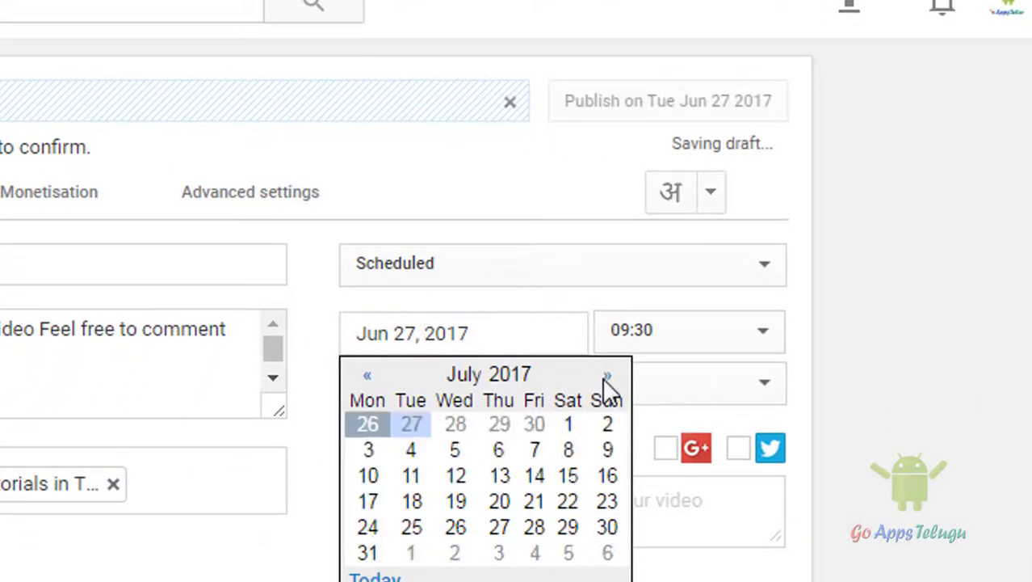
left_click(607, 374)
left_click(535, 476)
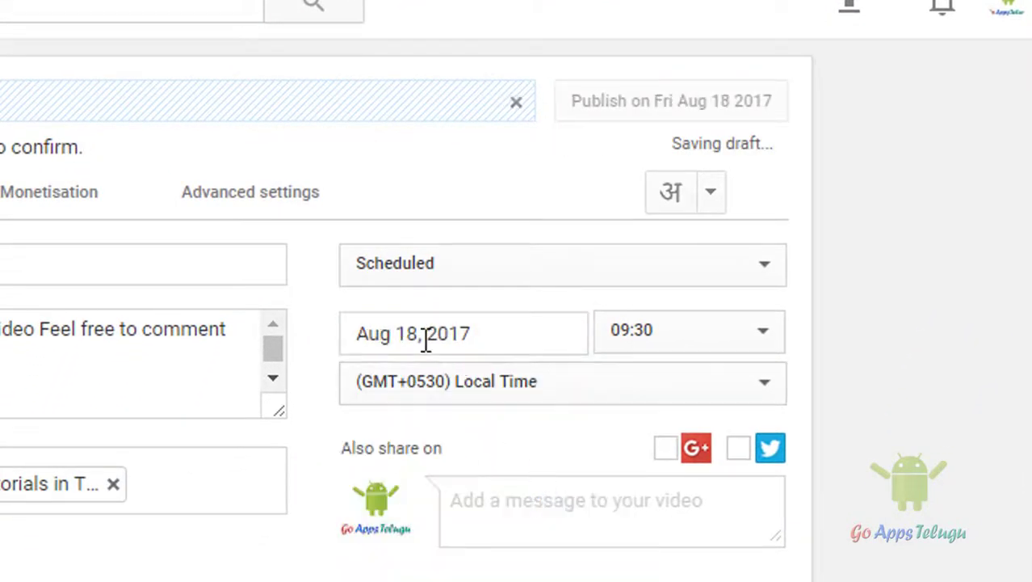
left_click(684, 327)
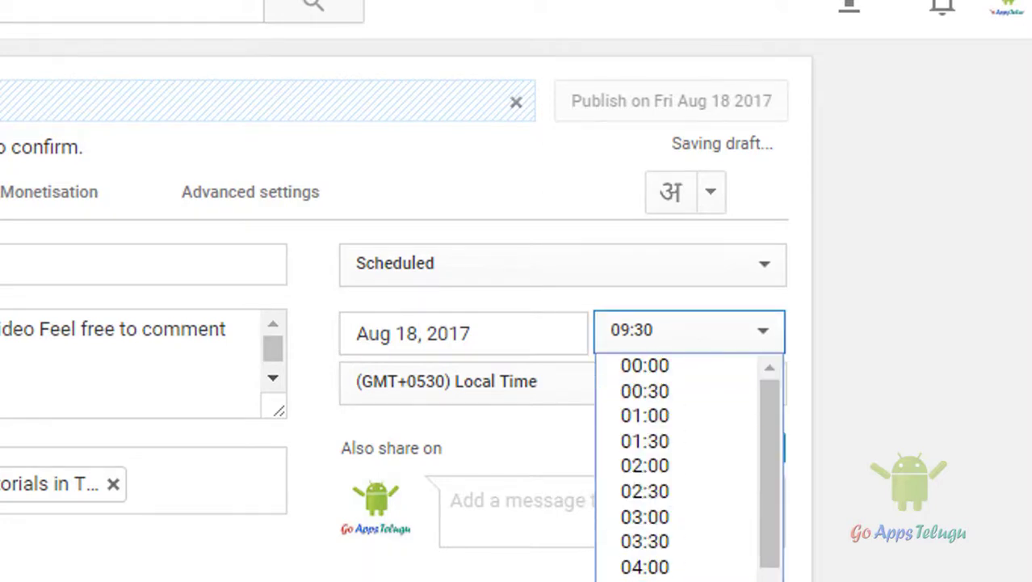
key("0")
key("7")
key("Return")
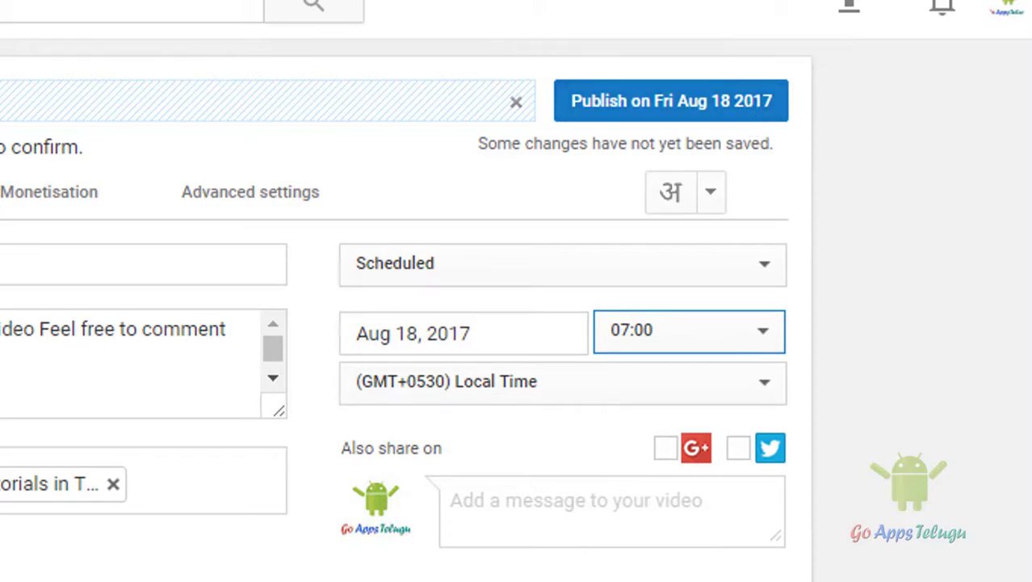
Step: Check the video title and enlarge the description box to show more of its text
scroll(407, 313, "down", 1)
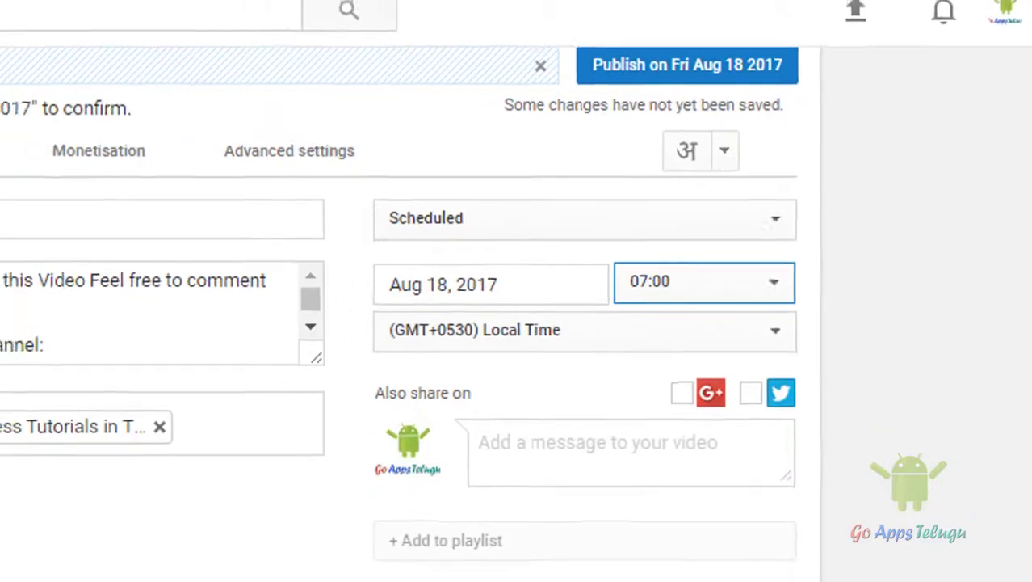
left_click(16, 264)
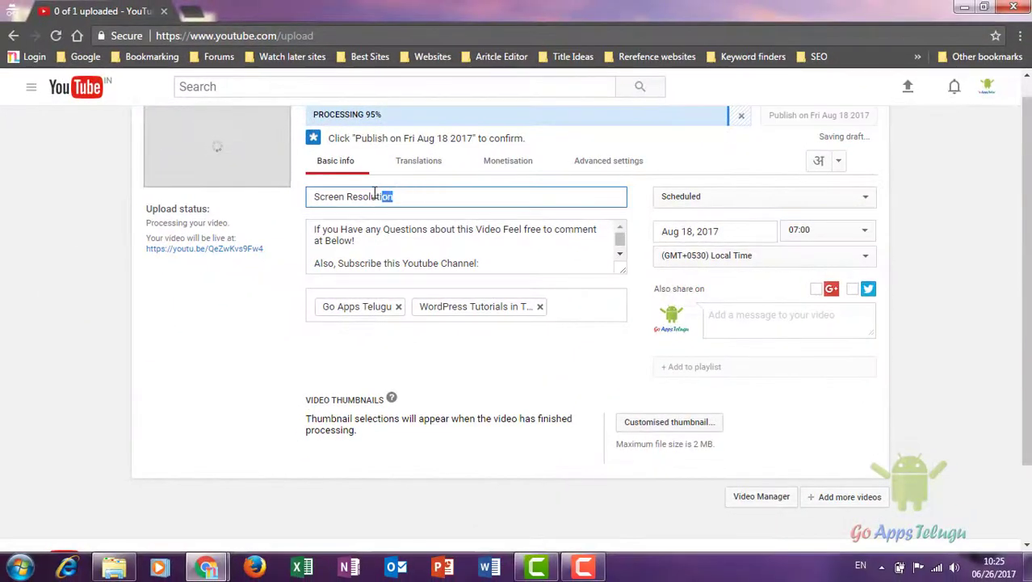
left_click_drag(375, 194, 316, 197)
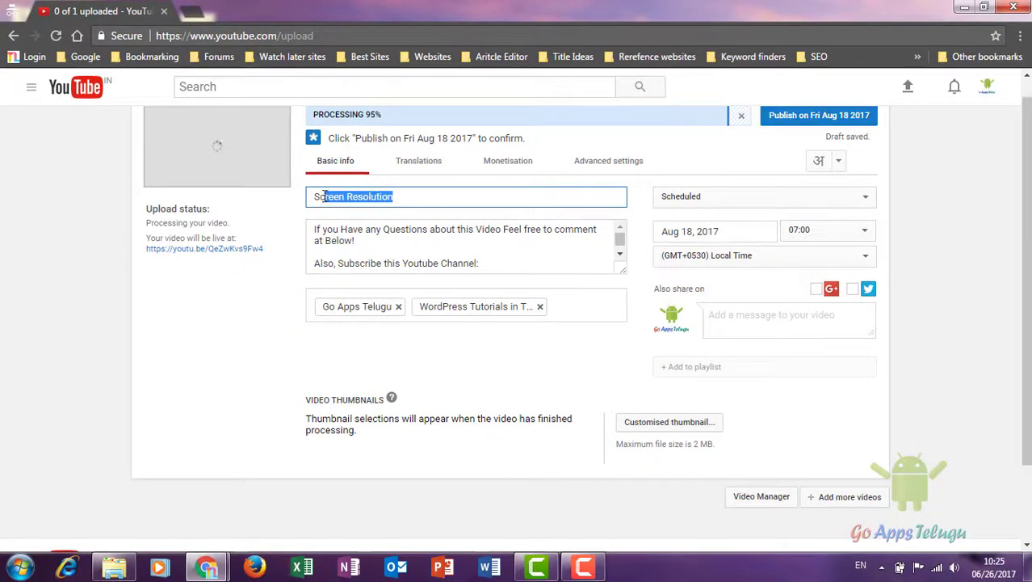
left_click(512, 197)
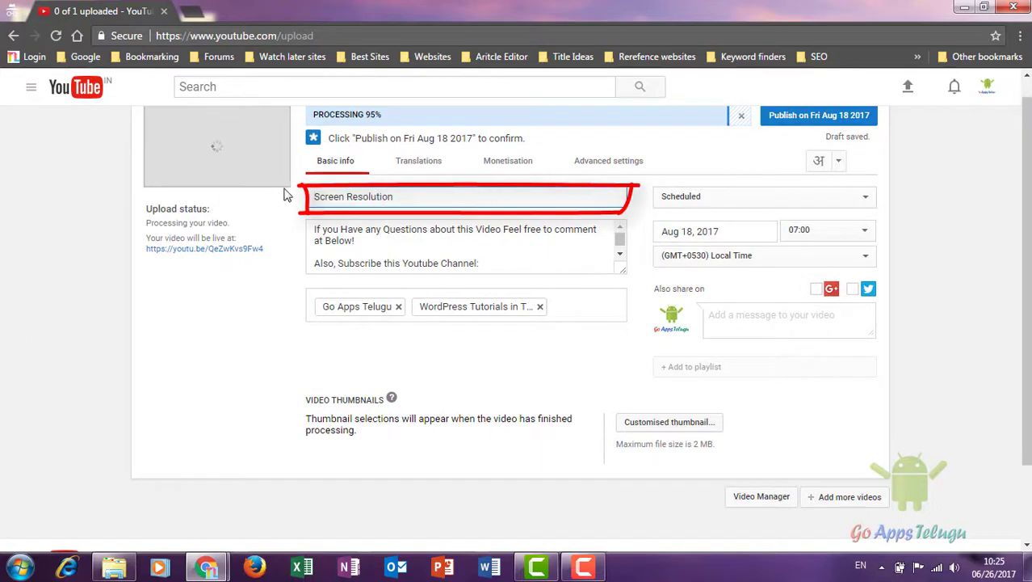
left_click_drag(622, 269, 622, 348)
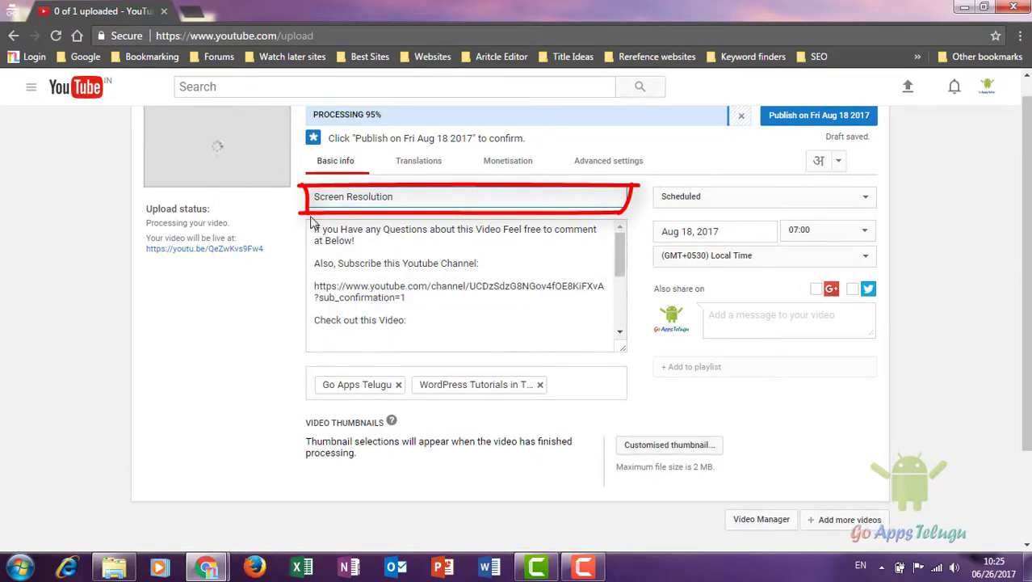
left_click(313, 229)
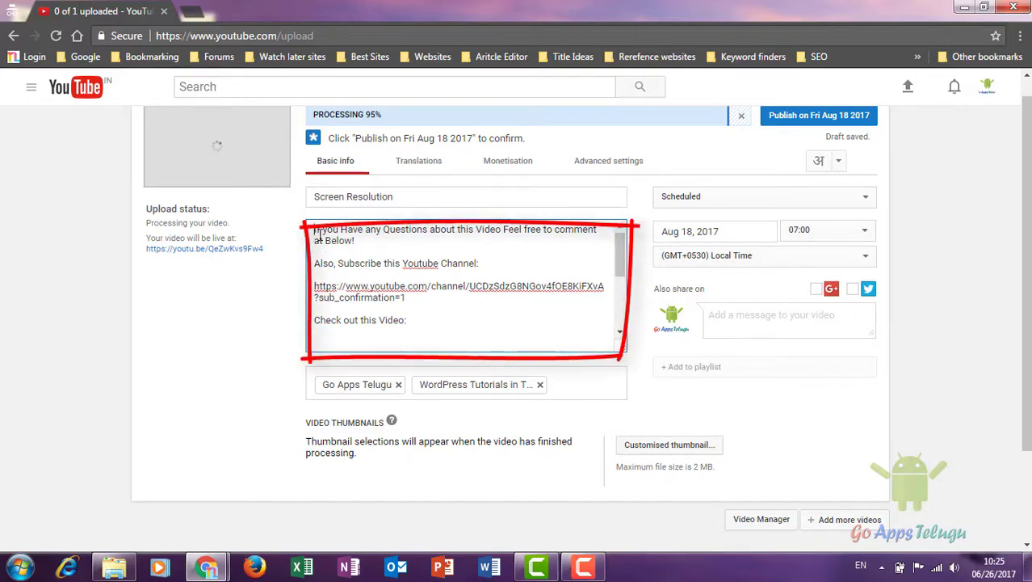
Step: Examine the video's tags and compare them with its title
left_click(592, 378)
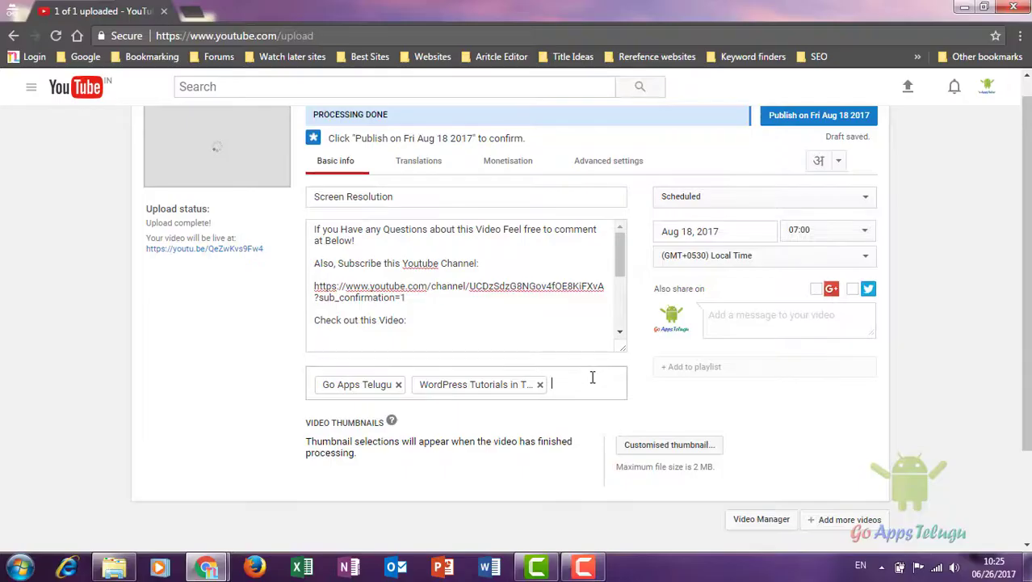
left_click_drag(393, 196, 329, 198)
left_click(328, 198)
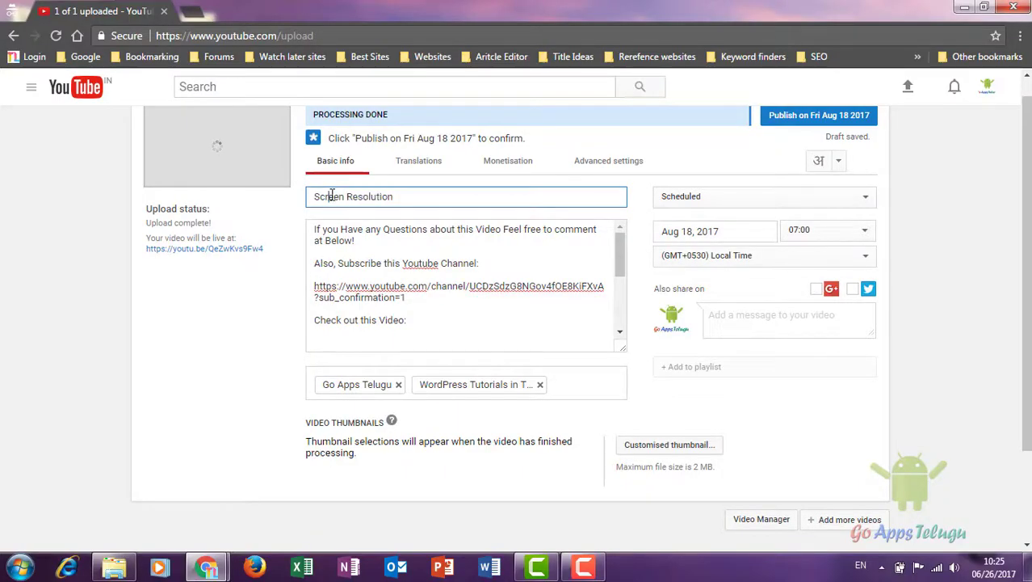
left_click(592, 388)
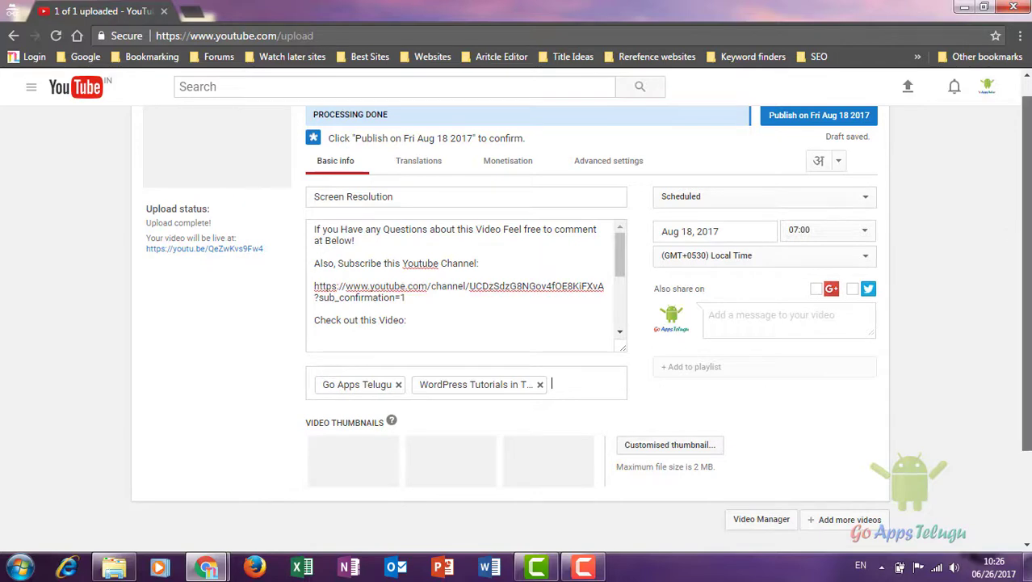
Step: Upload the Nithf7m image from the Images folder on Website (D:) as the video's customised thumbnail
scroll(1024, 234, "down", 1)
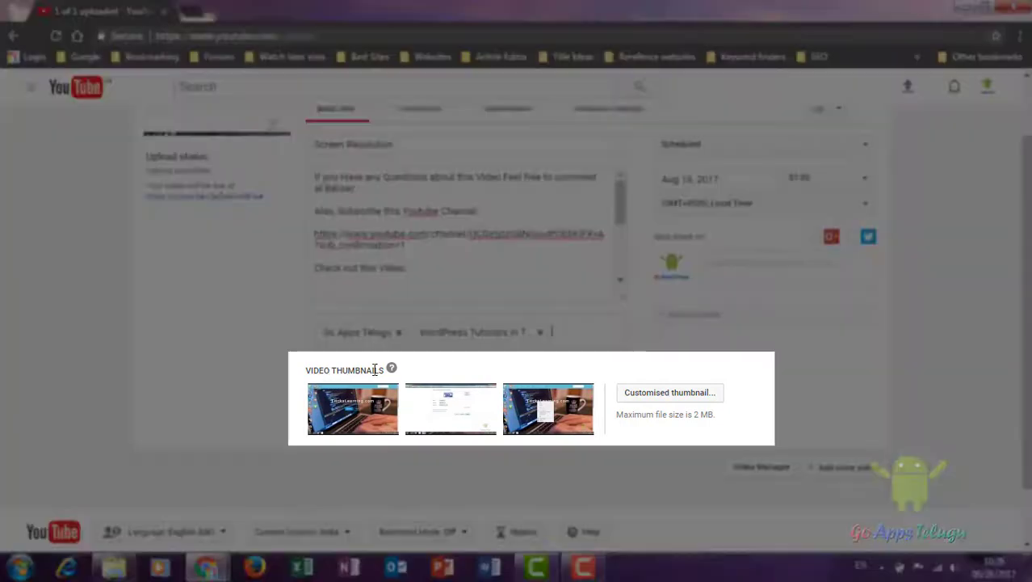
scroll(586, 175, "up", 2)
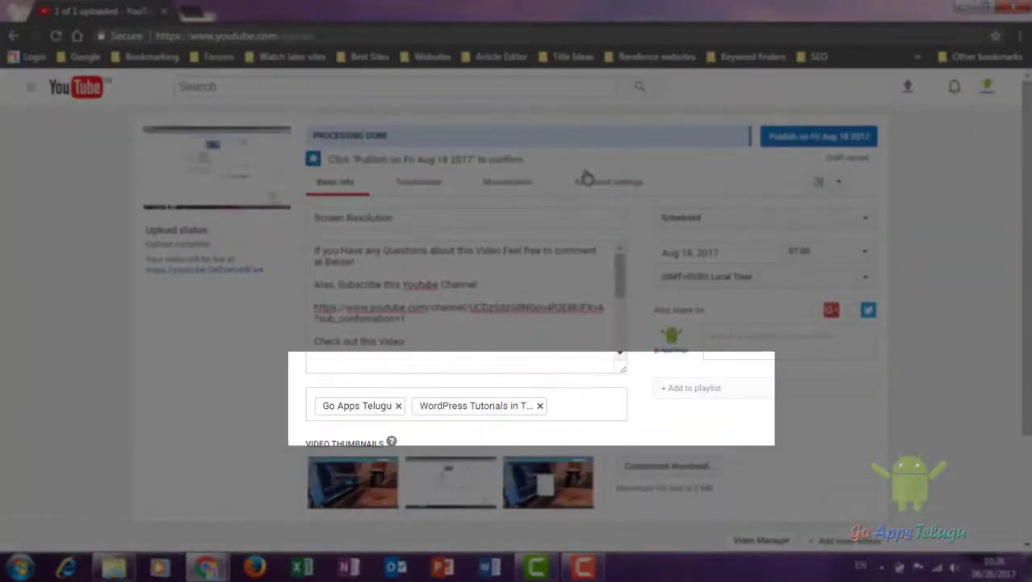
scroll(1012, 161, "down", 3)
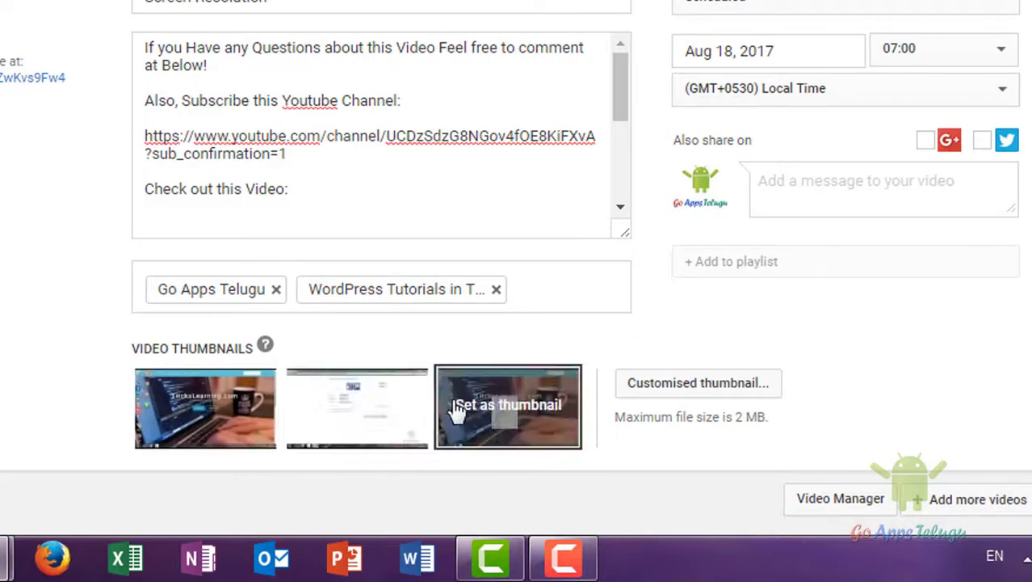
left_click(733, 391)
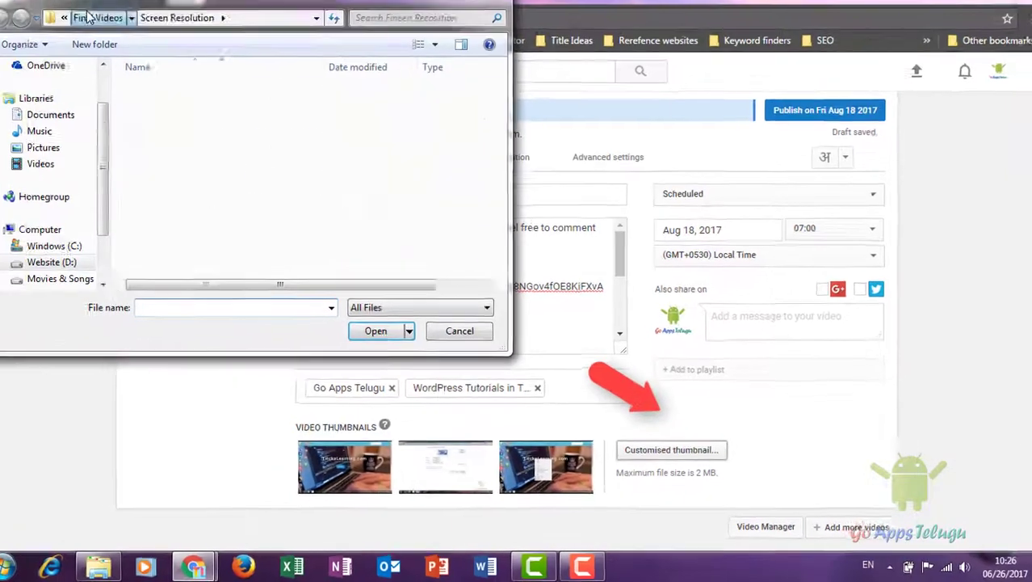
left_click(150, 20)
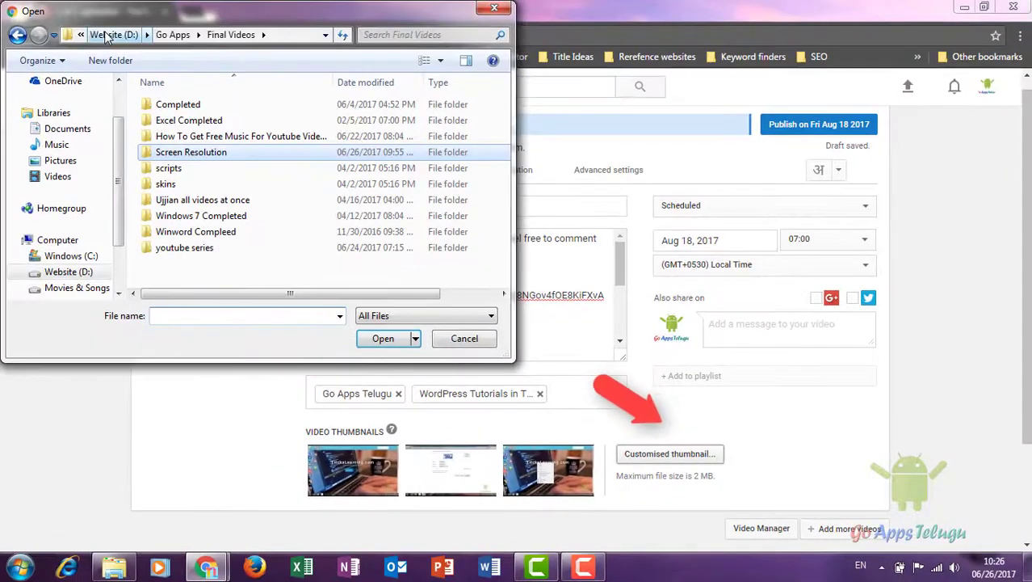
left_click(113, 35)
double_click(186, 217)
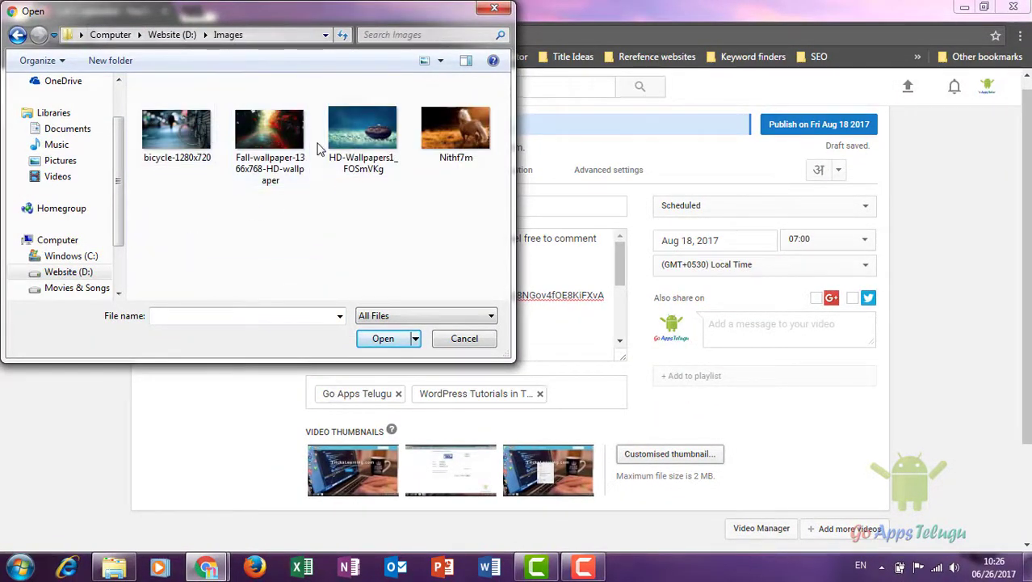
double_click(449, 139)
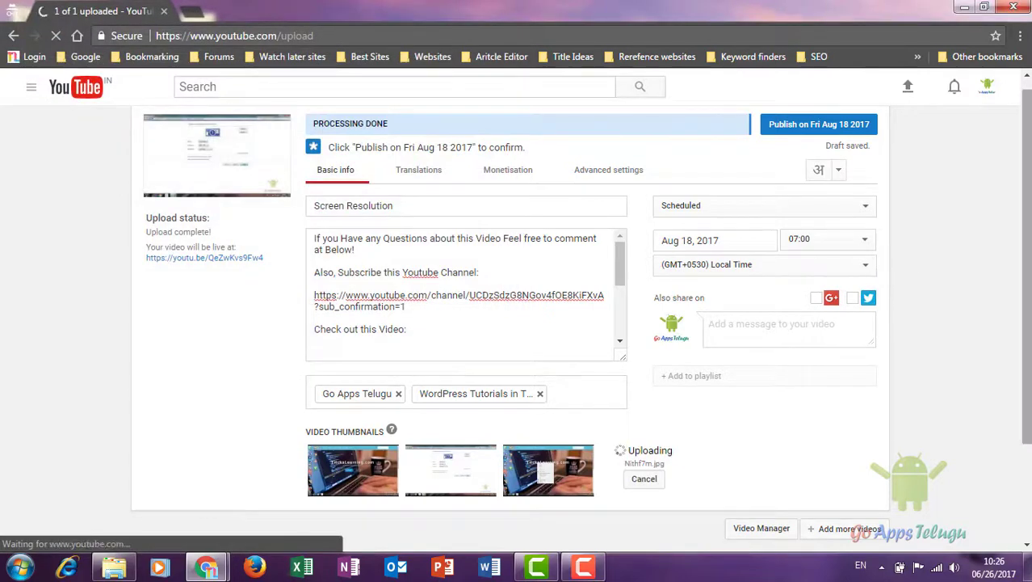
scroll(644, 449, "down", 1)
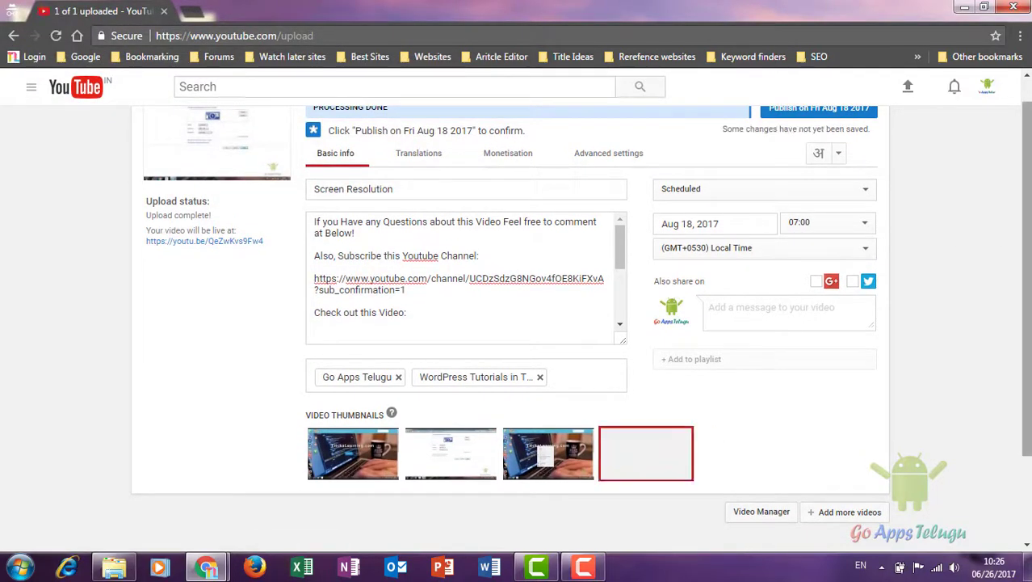
mouse_move(683, 501)
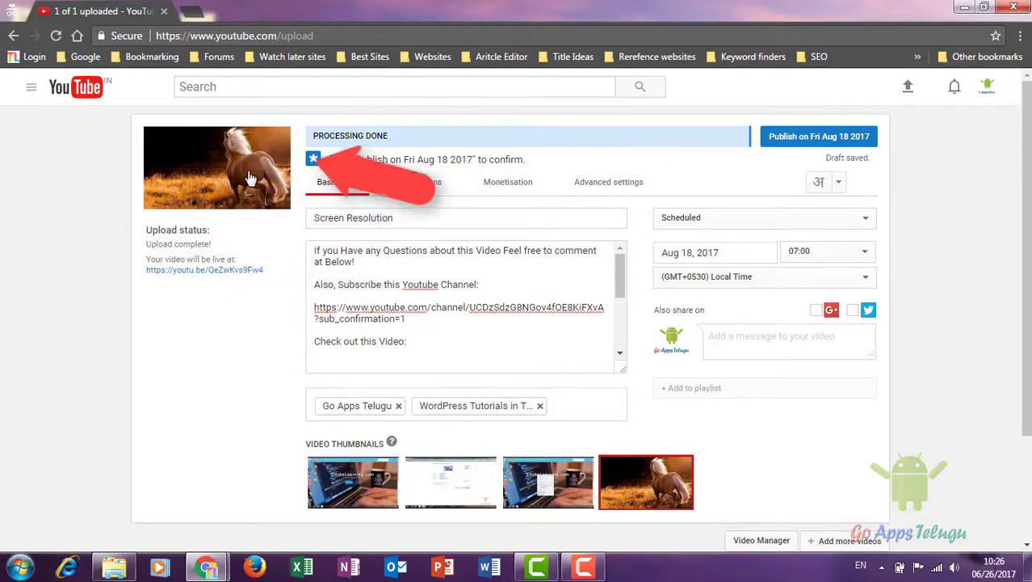
mouse_move(1028, 153)
left_mouse_down()
mouse_move(1028, 257)
mouse_move(1027, 158)
left_mouse_up()
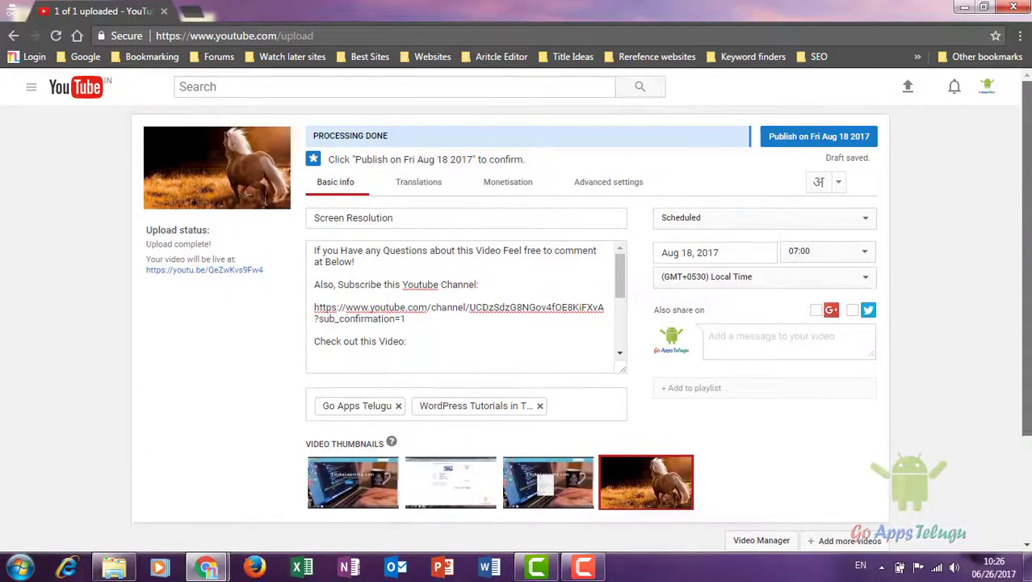
Step: Examine the options for adding a new translation language to the video, without adding one
left_click(413, 190)
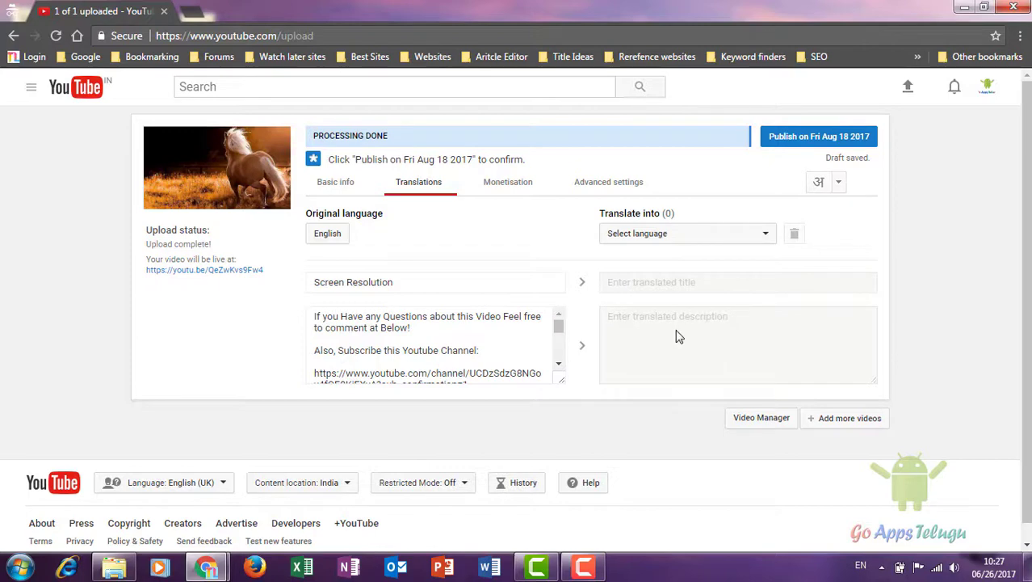
left_click(678, 235)
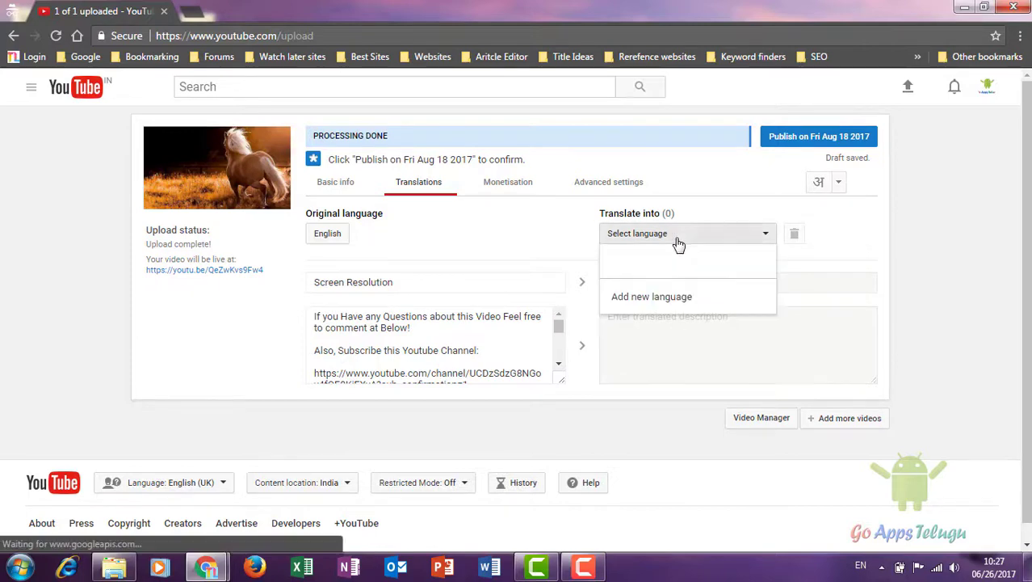
left_click(680, 299)
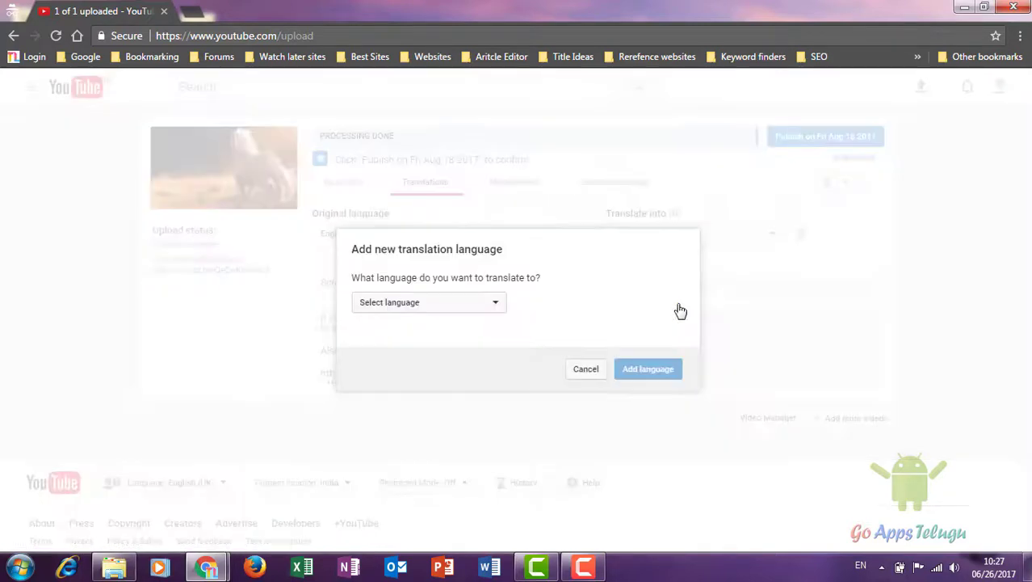
left_click(485, 311)
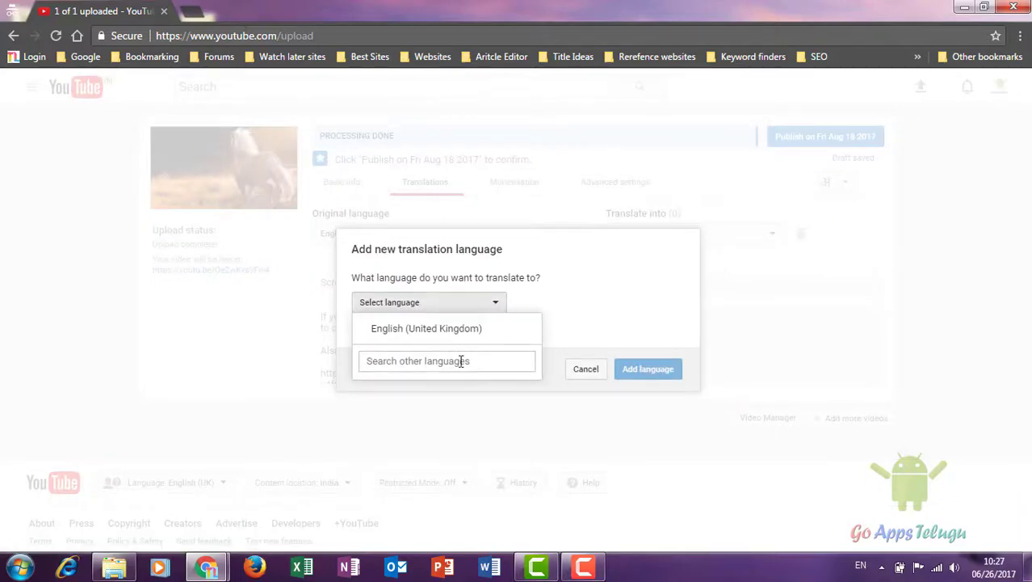
left_click(587, 370)
Step: Review the video's monetisation ad formats and its advanced settings, including comments, licence, syndication and distribution options
left_click(514, 183)
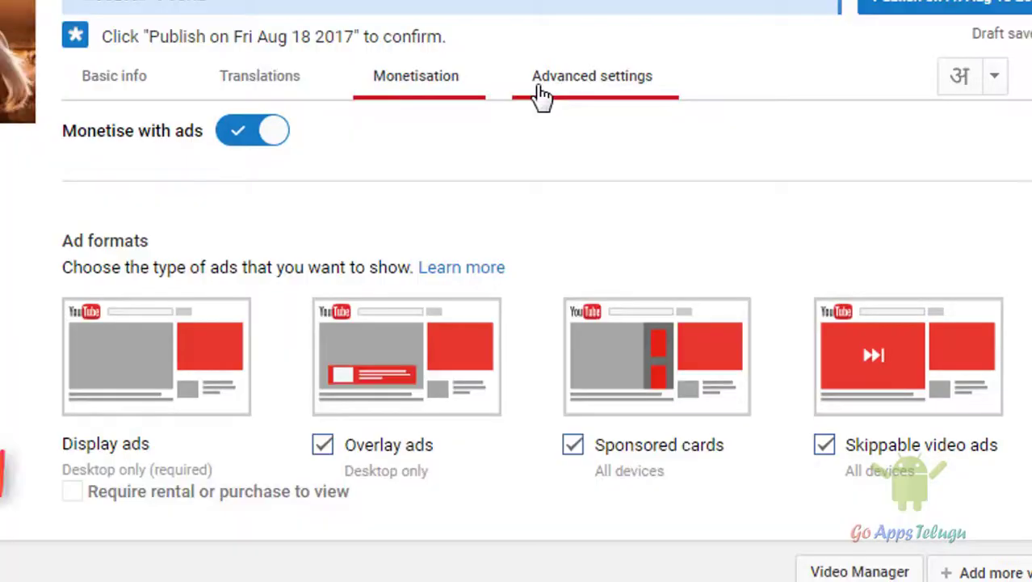
left_click(542, 96)
scroll(517, 291, "down", 2)
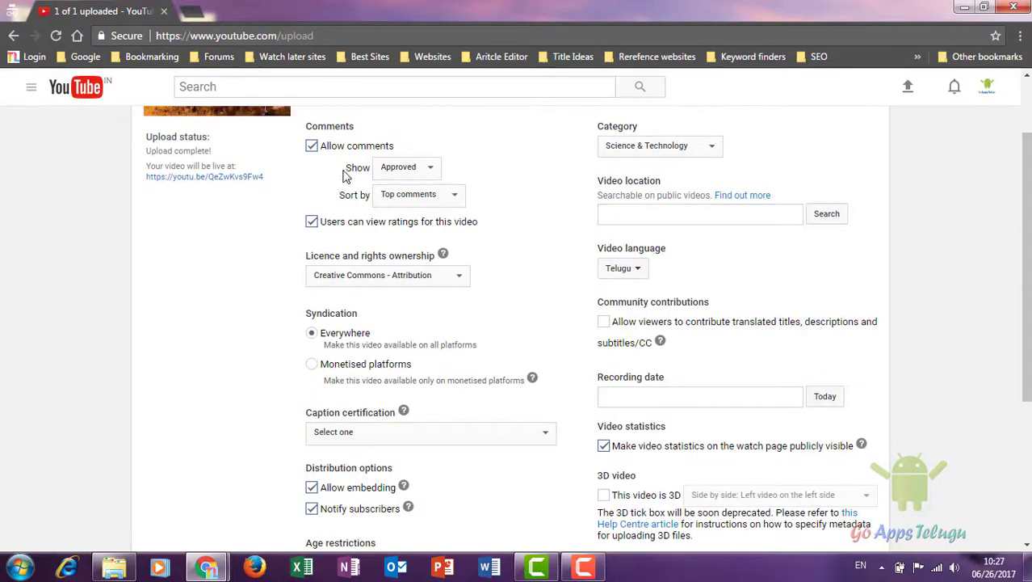
scroll(1026, 267, "down", 1)
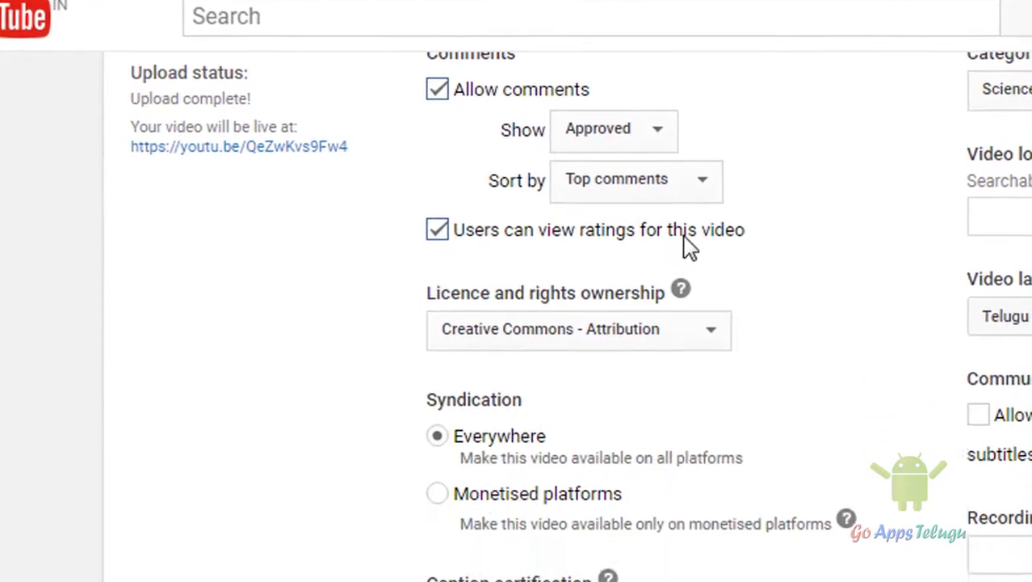
scroll(646, 323, "down", 4)
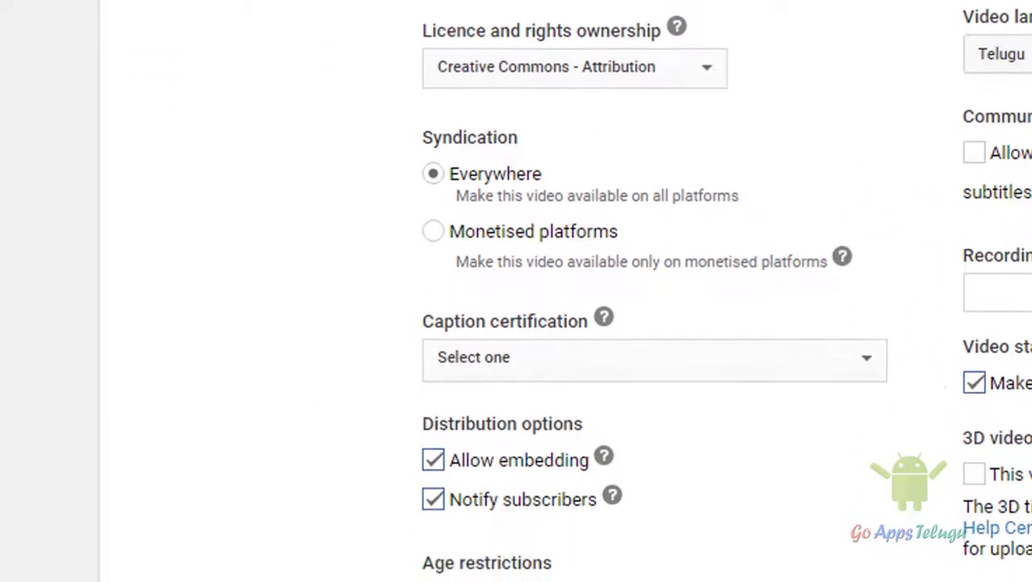
scroll(485, 347, "down", 1)
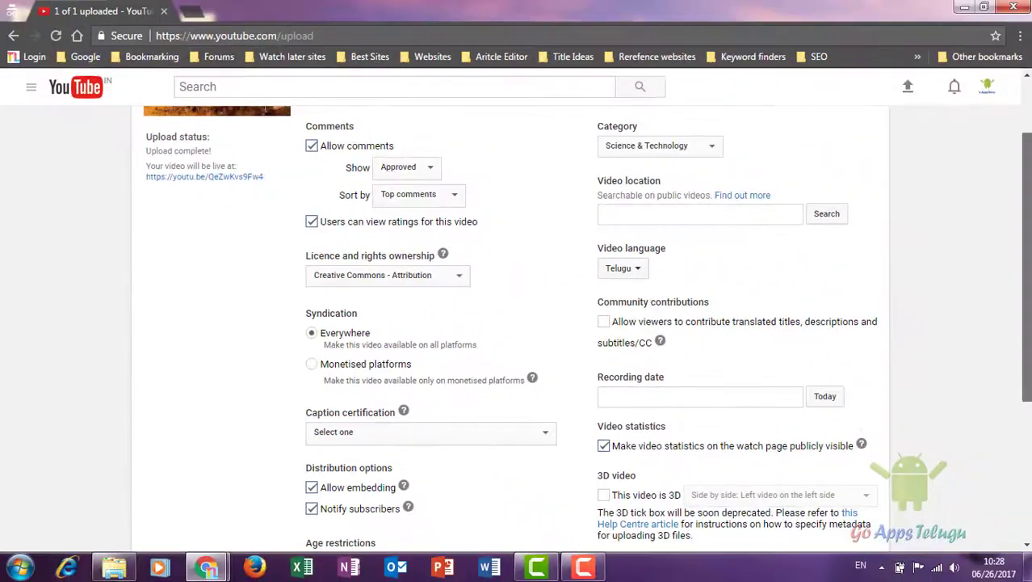
scroll(498, 198, "up", 2)
Step: Recheck the title, description and thumbnail in the basic info, and confirm the scheduled publication for Fri Aug 18 2017
left_click(334, 184)
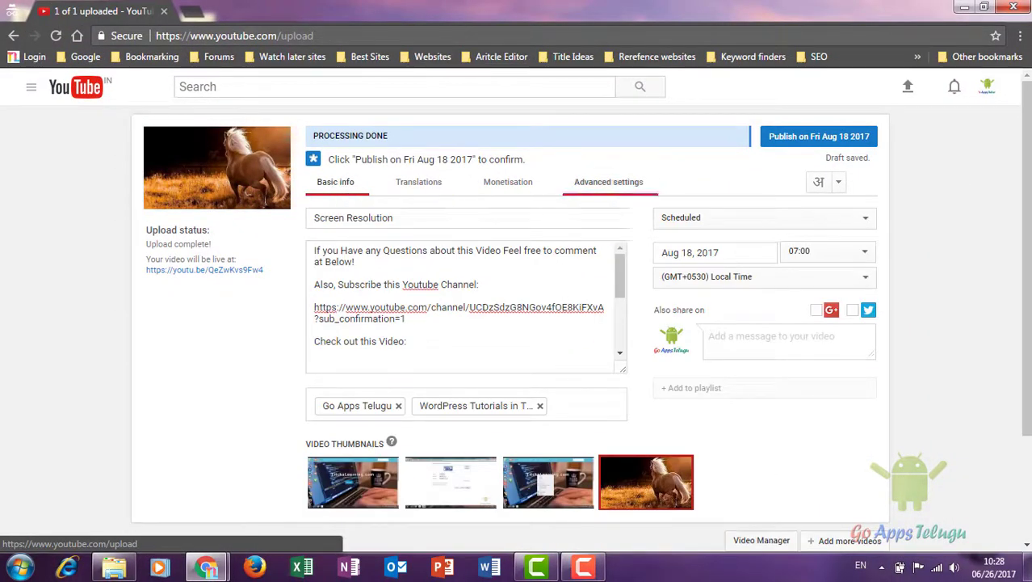
left_click(456, 219)
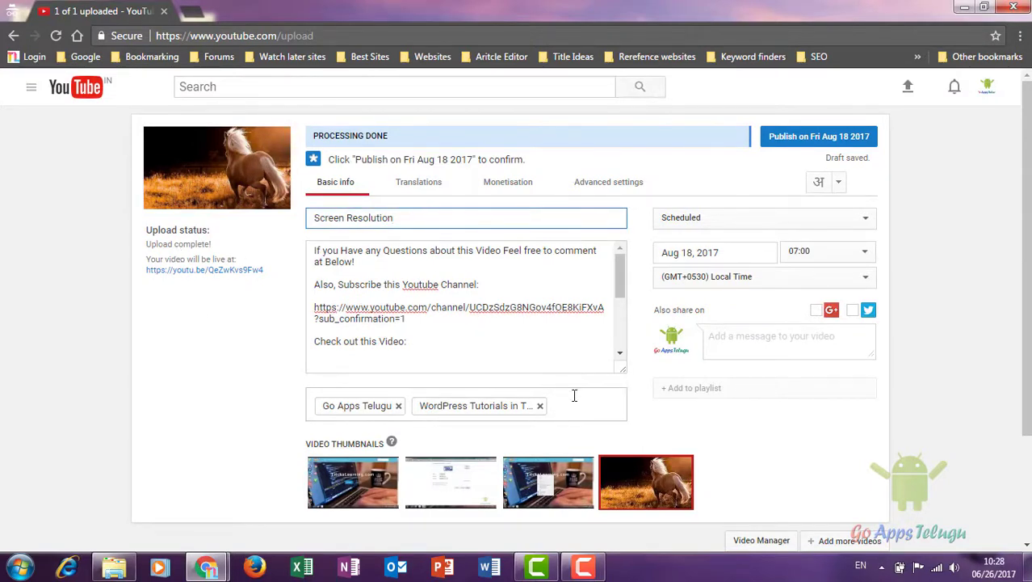
mouse_move(665, 501)
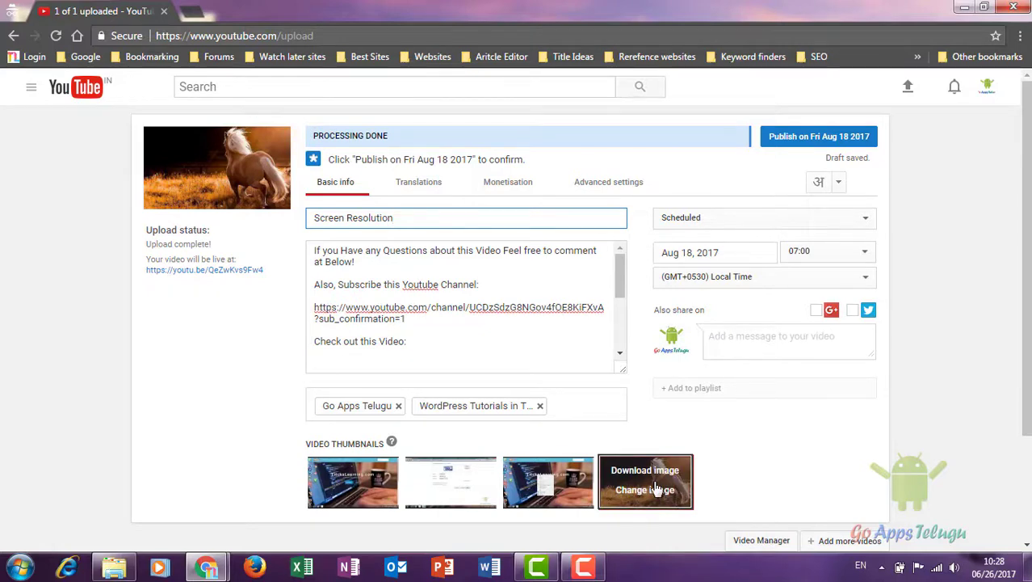
left_click(547, 310)
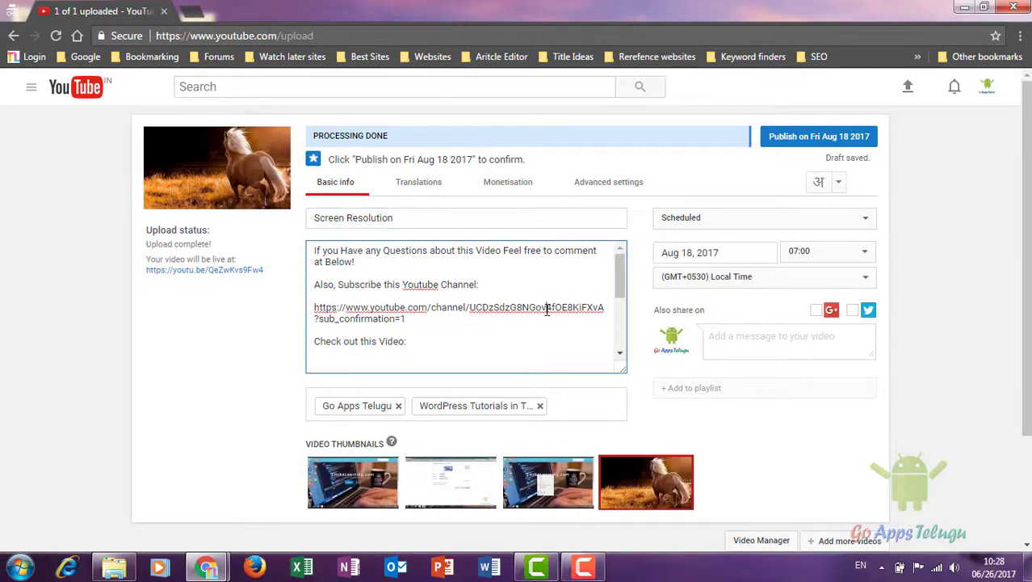
scroll(1028, 309, "down", 2)
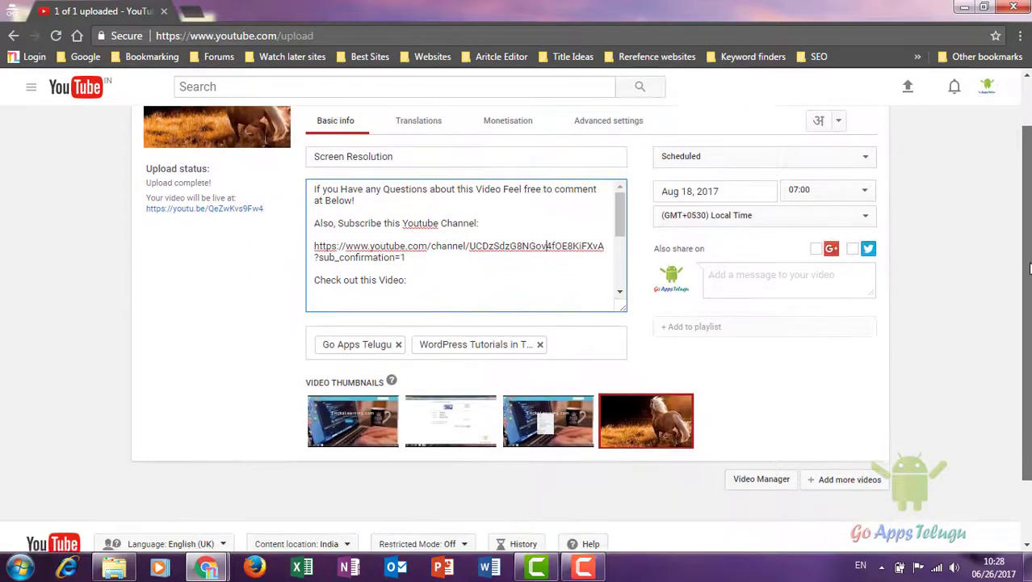
scroll(1027, 309, "up", 2)
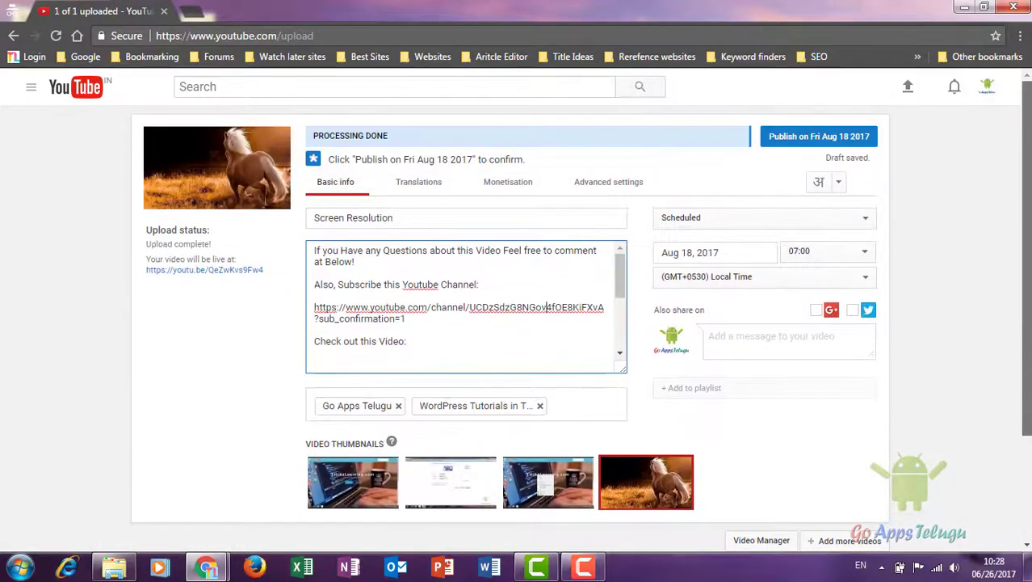
left_click(837, 143)
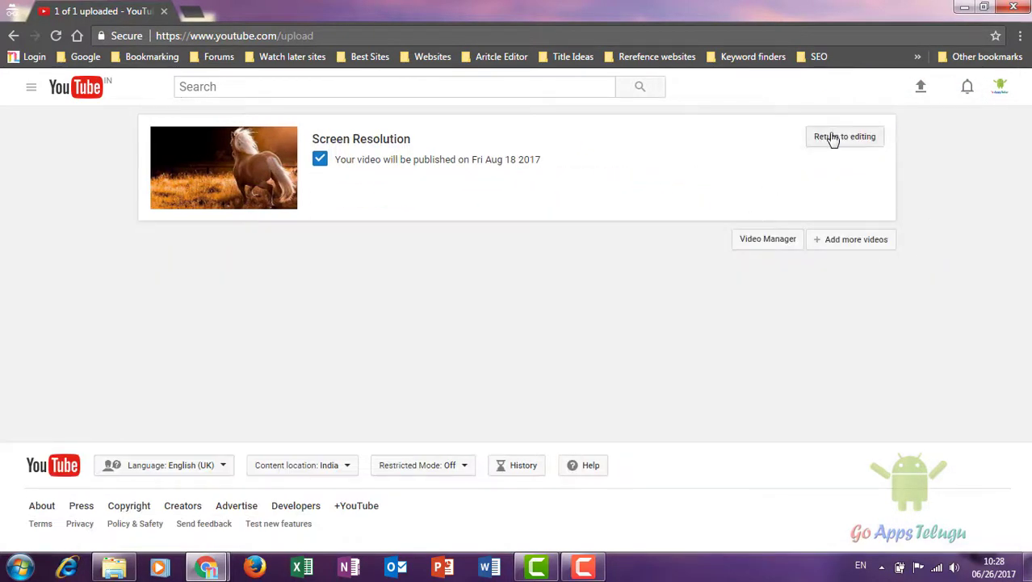
Step: Return to editing the video, and check its scheduled publish date and time in Creator Studio's full video list
left_click(833, 137)
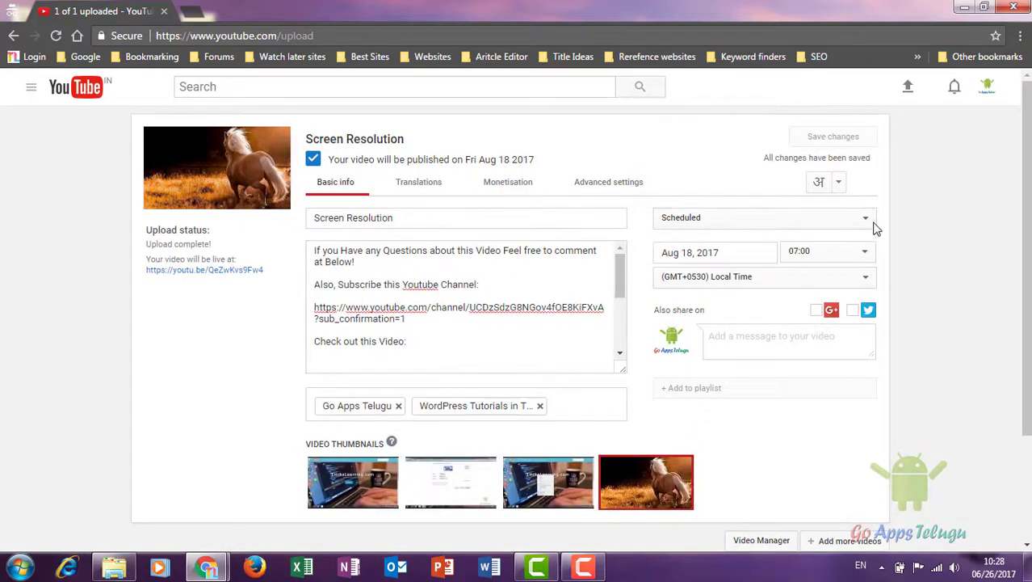
left_click(986, 91)
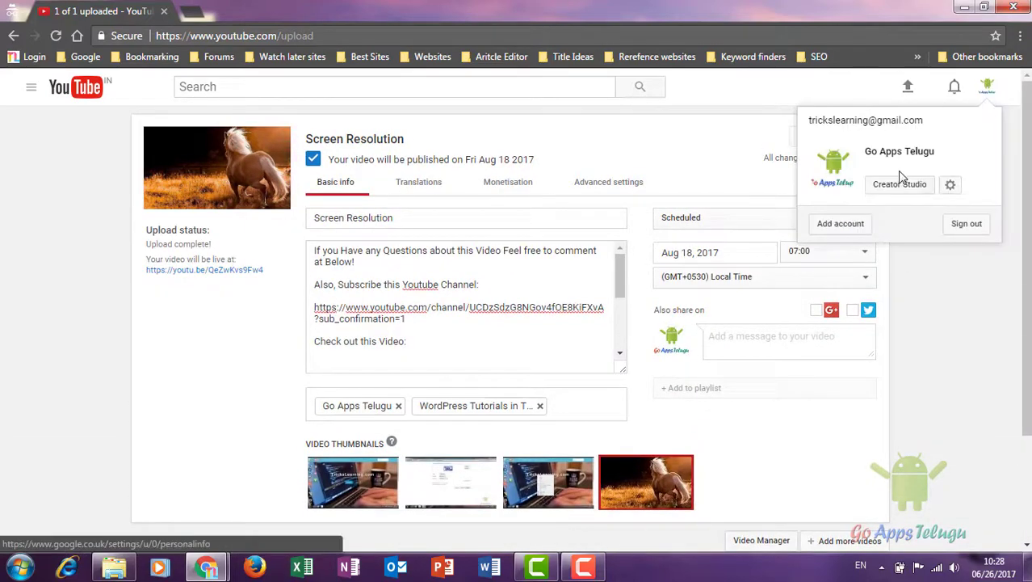
left_click(890, 188)
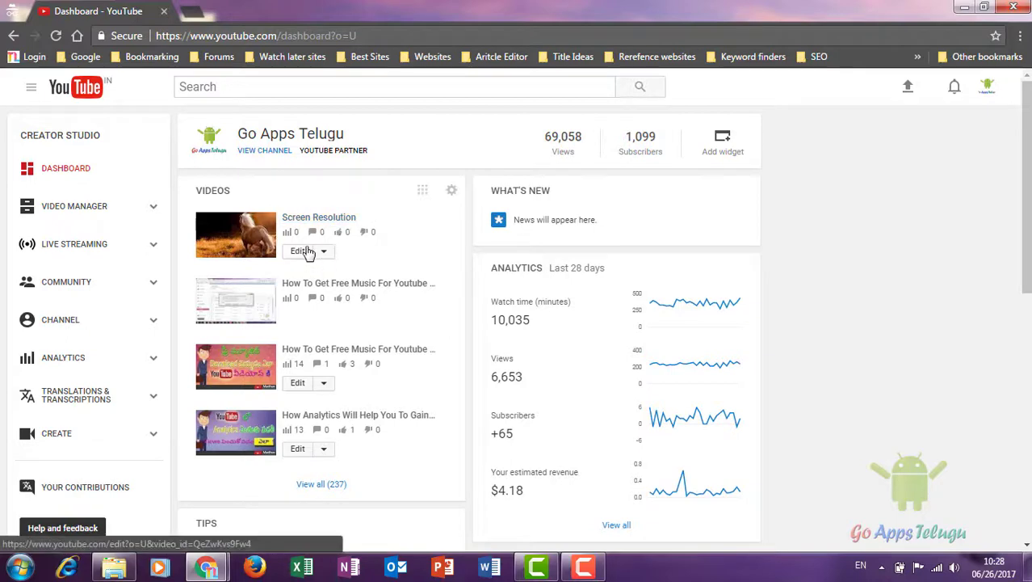
left_click(311, 483)
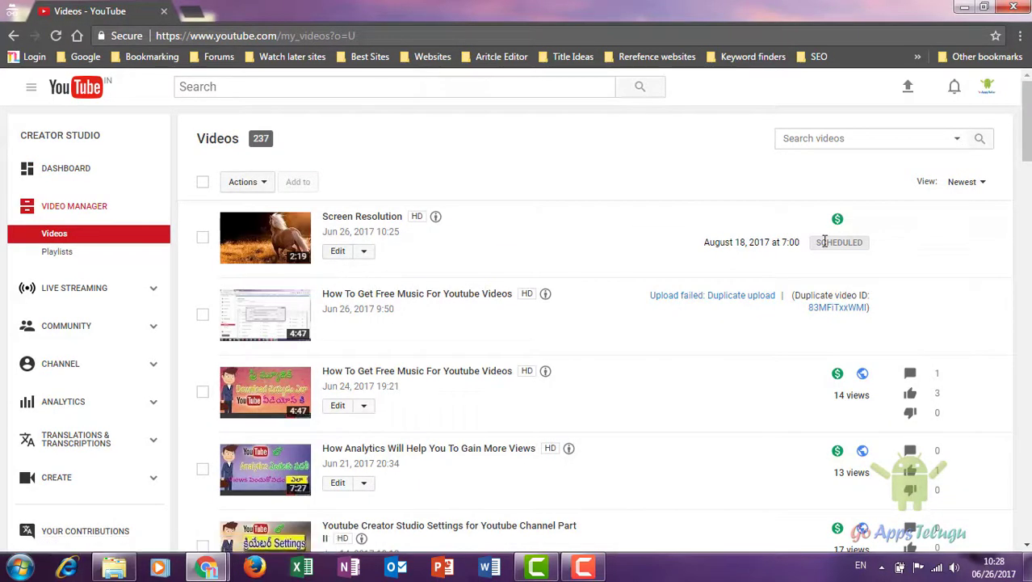
left_click_drag(705, 243, 775, 240)
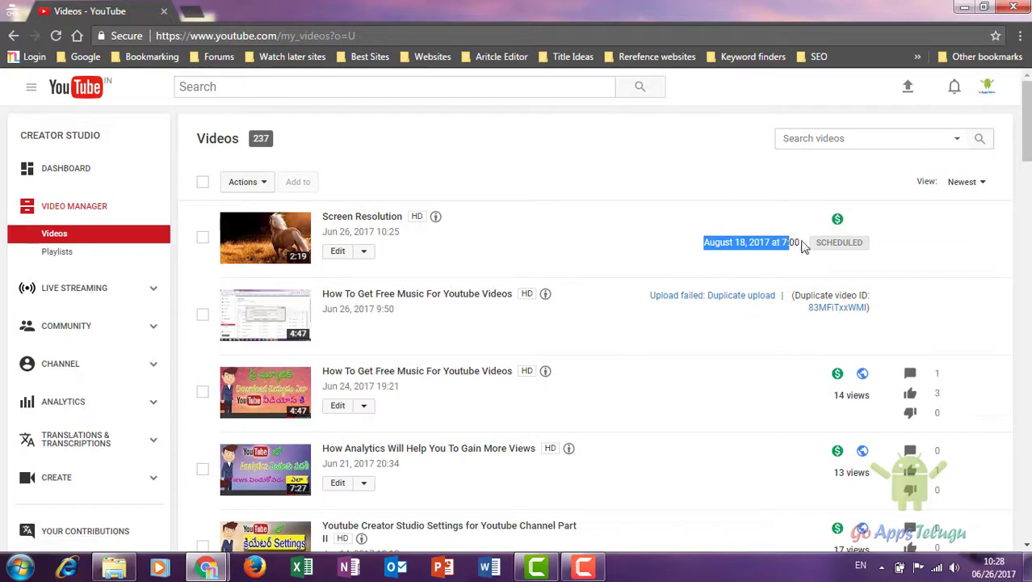
left_click(812, 248)
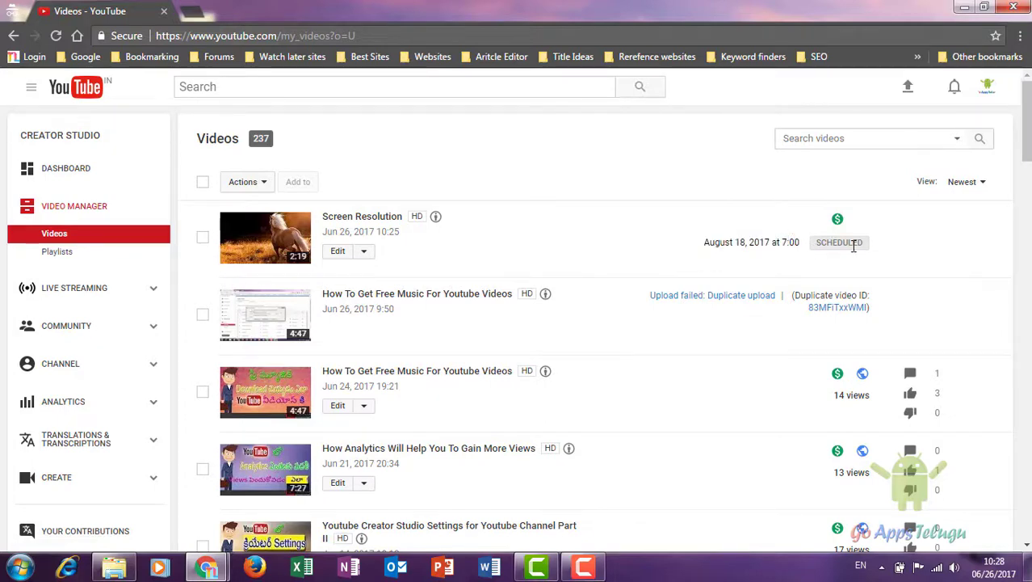